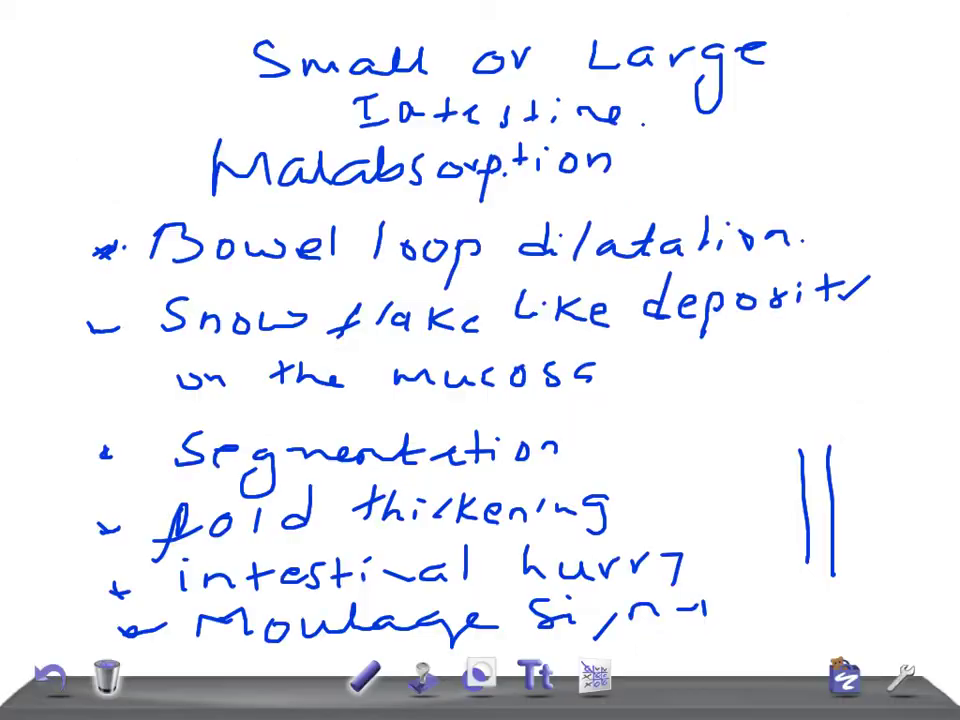
# Wipe the earlier malabsorption notes off the board and bring up the brush and colour choices.
pyautogui.click(106, 678)
pyautogui.click(540, 396)
pyautogui.click(365, 678)
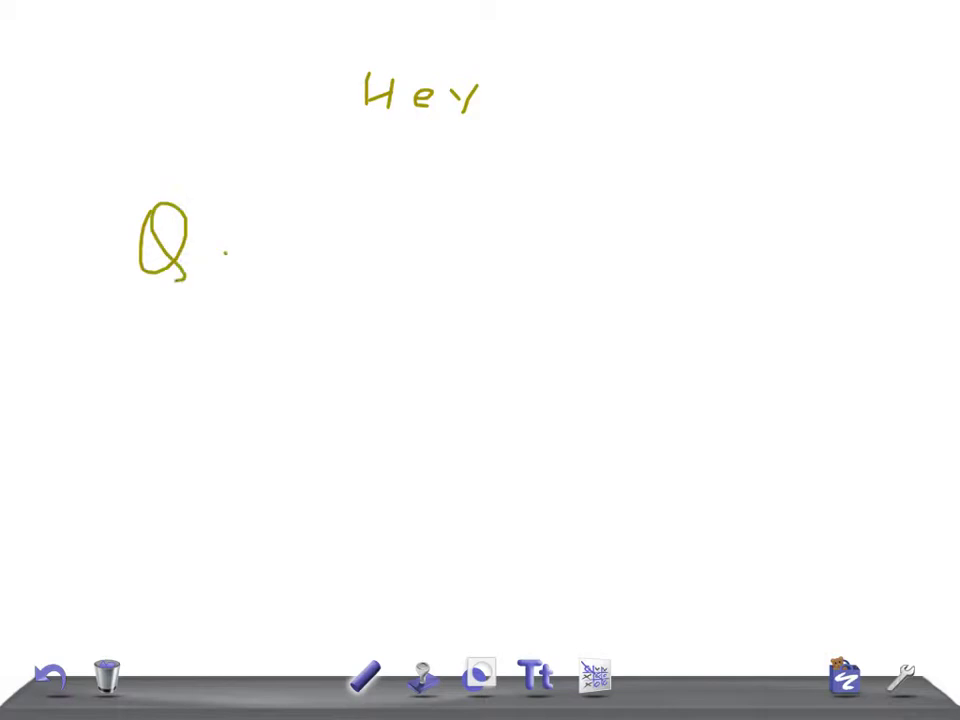
# Handwrite 'Q. Rads.' in olive ink below 'Hey'.
pyautogui.moveTo(262, 200)
pyautogui.mouseDown()
pyautogui.moveTo(280, 262)
pyautogui.moveTo(325, 255)
pyautogui.mouseUp()
pyautogui.moveTo(385, 225)
pyautogui.mouseDown()
pyautogui.moveTo(390, 258)
pyautogui.moveTo(350, 258)
pyautogui.mouseUp()
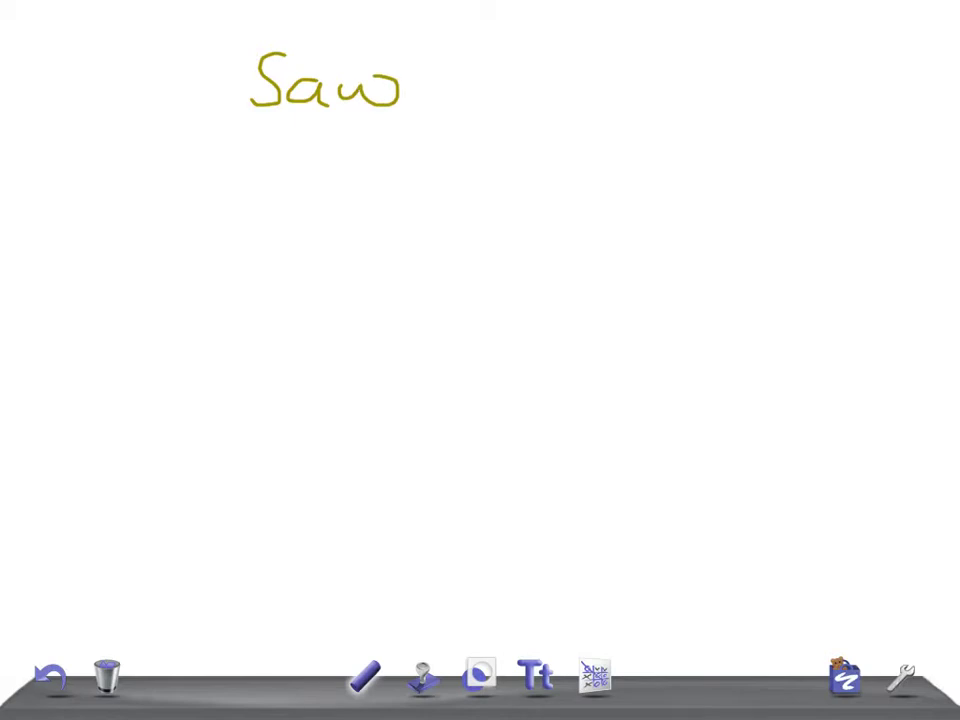
# Complete the title by handwriting 'tooth' after 'Saw'.
pyautogui.moveTo(465, 62)
pyautogui.mouseDown()
pyautogui.moveTo(465, 98)
pyautogui.moveTo(478, 82)
pyautogui.moveTo(502, 95)
pyautogui.moveTo(542, 95)
pyautogui.mouseUp()
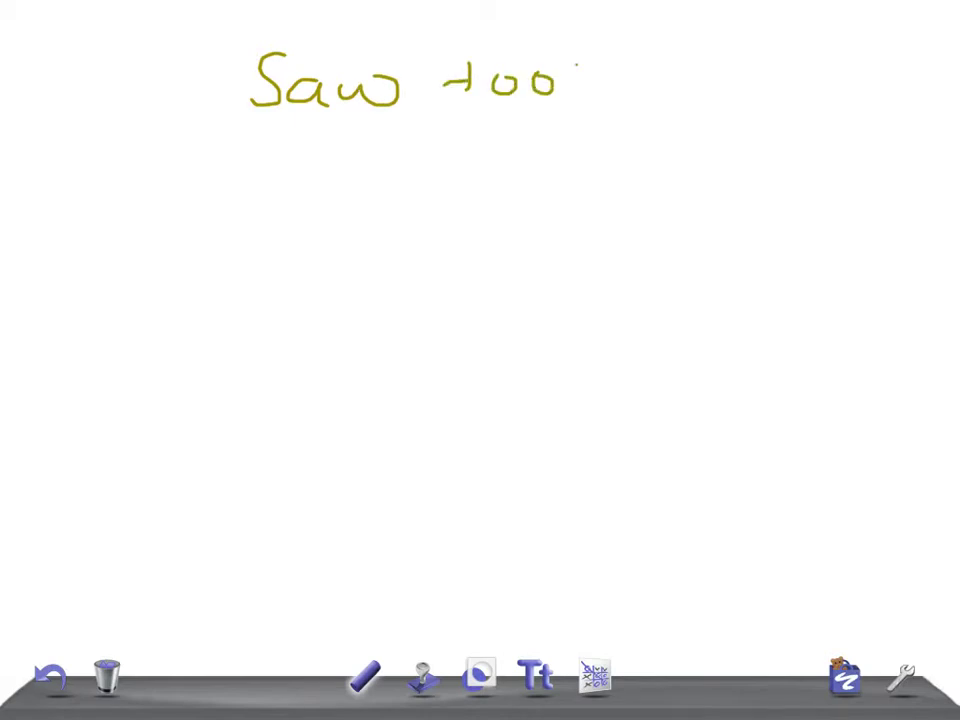
pyautogui.moveTo(585, 62); pyautogui.dragTo(590, 95)
pyautogui.moveTo(570, 80)
pyautogui.mouseDown()
pyautogui.moveTo(600, 78)
pyautogui.moveTo(630, 95)
pyautogui.mouseUp()
# Draw two underlines beneath 'Saw tooth' and a bullet mark at the left.
pyautogui.moveTo(258, 130); pyautogui.dragTo(600, 112)
pyautogui.moveTo(272, 152); pyautogui.dragTo(622, 125)
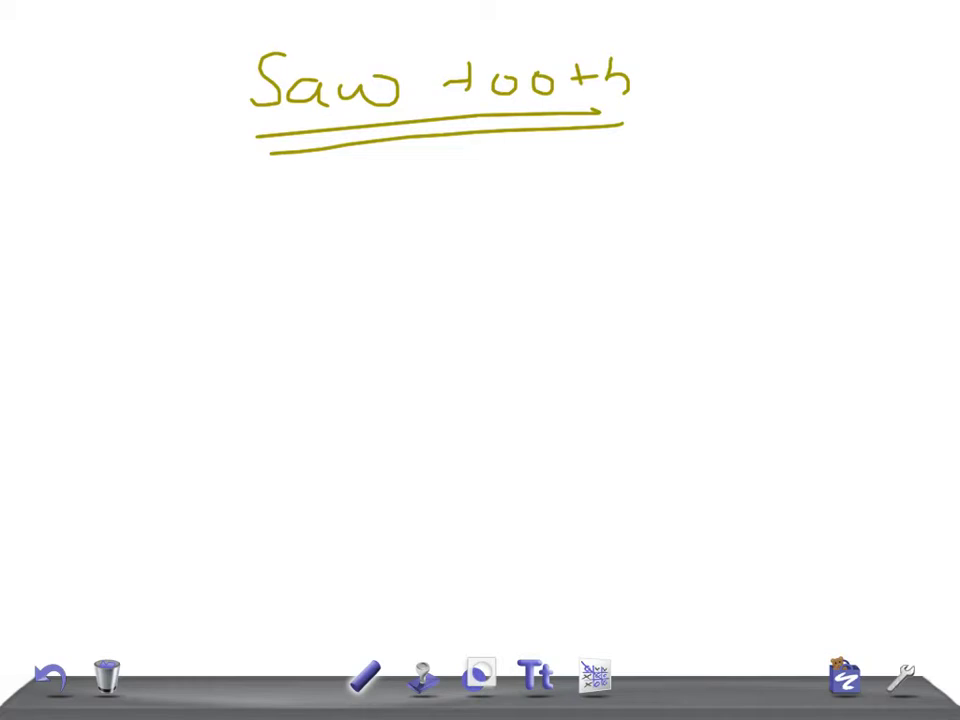
pyautogui.moveTo(85, 200)
pyautogui.mouseDown()
pyautogui.moveTo(100, 228)
pyautogui.moveTo(110, 225)
pyautogui.mouseUp()
# Handwrite 'Diverticulosis' beside the first bullet and draw a second bullet below it.
pyautogui.moveTo(185, 198); pyautogui.dragTo(187, 240)
pyautogui.moveTo(182, 198); pyautogui.dragTo(190, 240)
pyautogui.moveTo(238, 212); pyautogui.dragTo(239, 231)
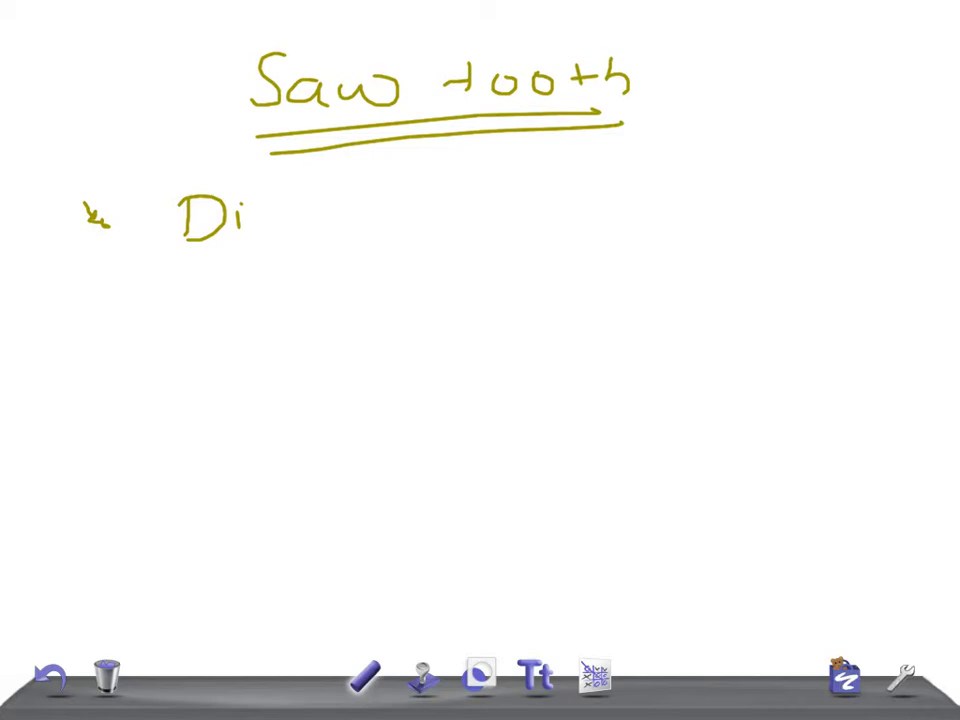
pyautogui.moveTo(258, 205); pyautogui.dragTo(262, 228)
pyautogui.moveTo(280, 214)
pyautogui.mouseDown()
pyautogui.moveTo(289, 206)
pyautogui.moveTo(305, 230)
pyautogui.mouseUp()
pyautogui.moveTo(325, 215)
pyautogui.mouseDown()
pyautogui.moveTo(420, 228)
pyautogui.moveTo(470, 195)
pyautogui.moveTo(500, 225)
pyautogui.moveTo(555, 228)
pyautogui.mouseUp()
pyautogui.moveTo(575, 195); pyautogui.dragTo(580, 232)
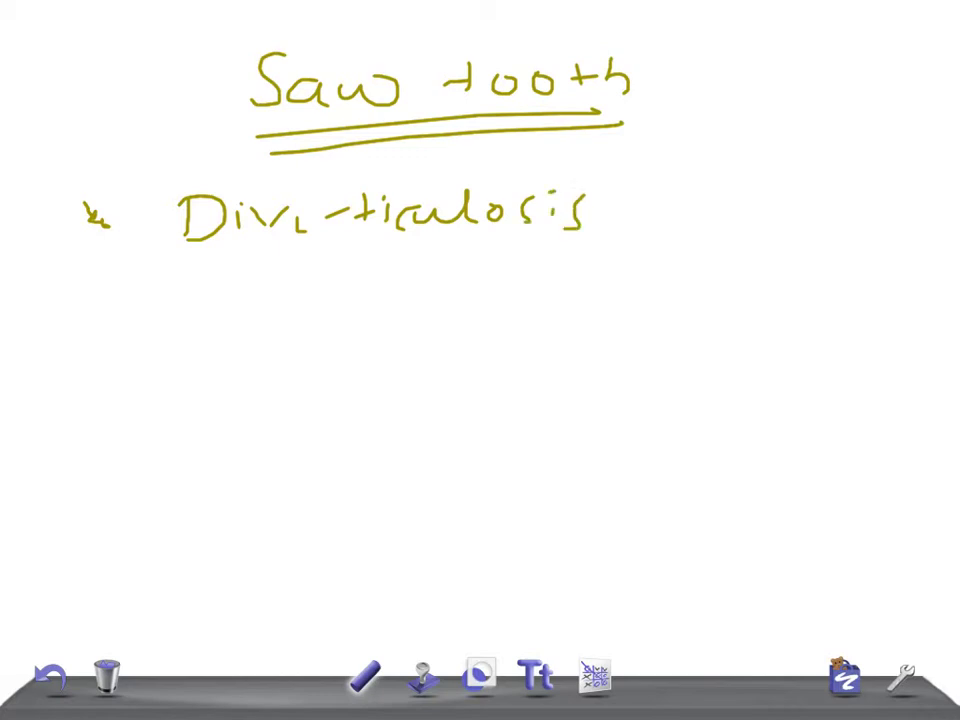
pyautogui.moveTo(96, 305); pyautogui.dragTo(106, 318)
# Draw a tick after 'Diverticulosis', then trace over it to thicken it.
pyautogui.moveTo(625, 195); pyautogui.dragTo(722, 198)
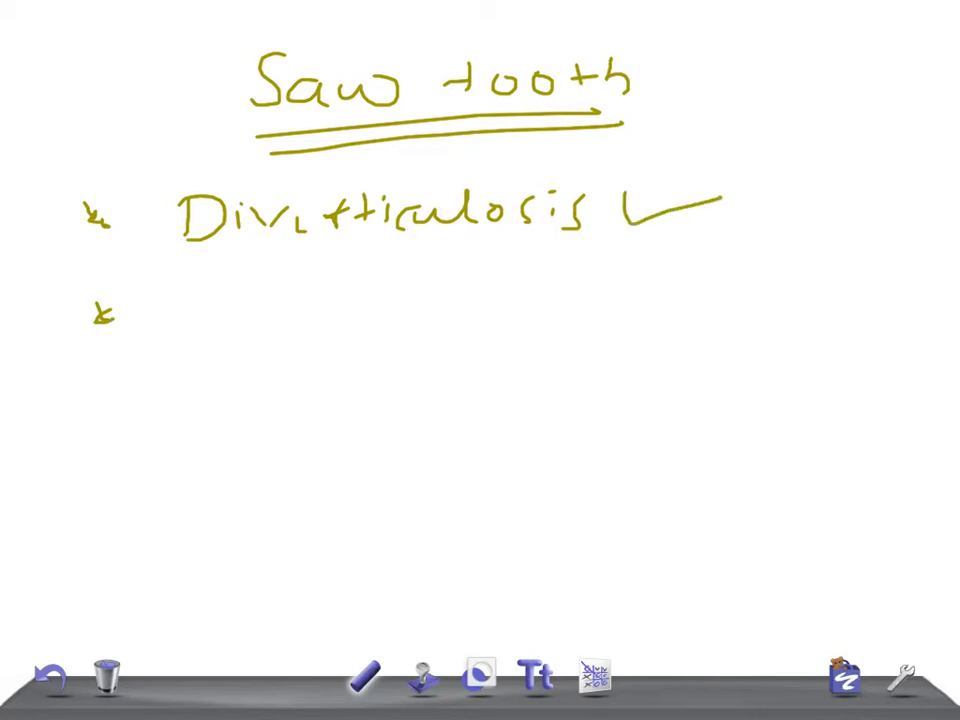
pyautogui.moveTo(622, 190); pyautogui.dragTo(718, 202)
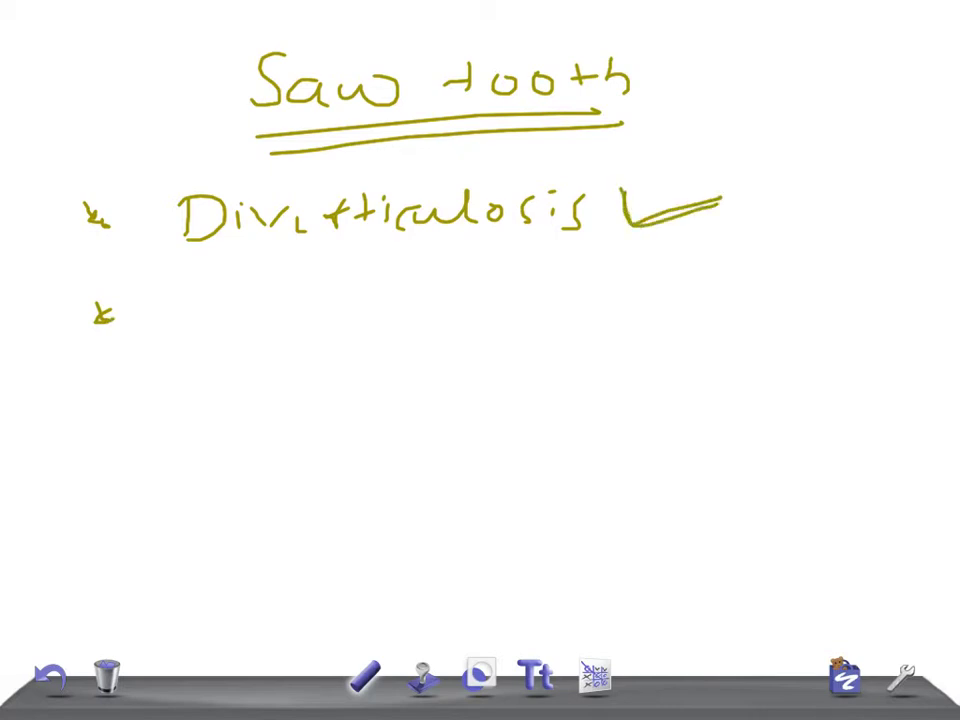